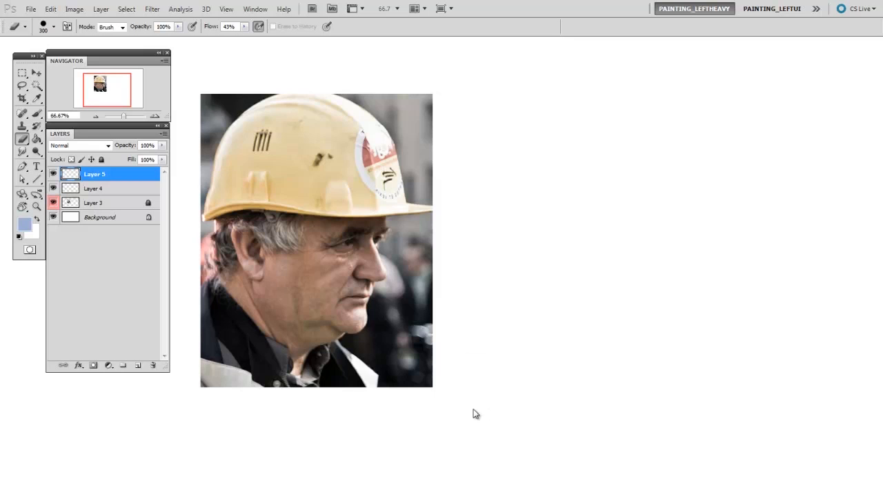
Step: Rough in the head on the blank canvas in light blue, sketching a cranium circle and a long jaw curve
key(b)
drag(523, 322, 552, 249)
mouse_move(531, 301)
mouse_down()
mouse_move(526, 226)
mouse_move(708, 219)
mouse_up()
mouse_move(670, 285)
mouse_down()
mouse_move(714, 165)
mouse_move(524, 321)
mouse_up()
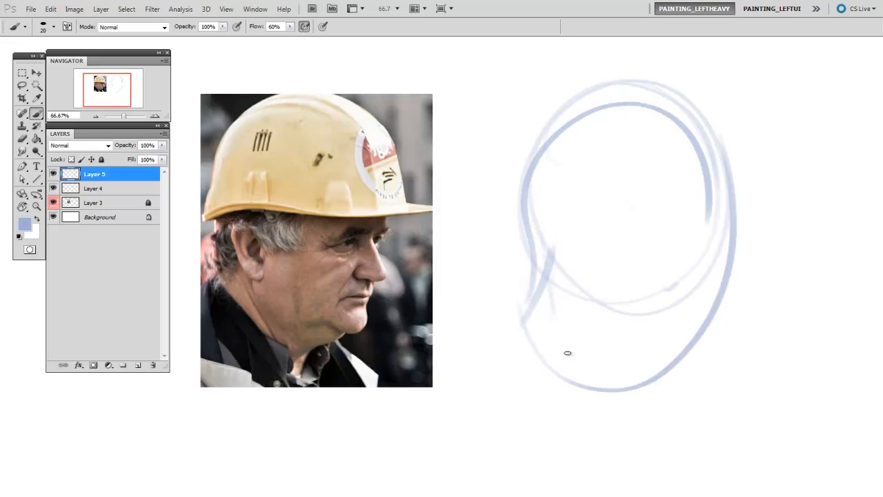
Step: Rough in the nose, the mouth and the long helmet brim line across the blue head shape
drag(732, 235, 765, 341)
drag(679, 334, 748, 345)
drag(814, 179, 704, 217)
drag(828, 245, 762, 241)
drag(517, 235, 814, 238)
drag(736, 250, 727, 286)
Step: With a 15 px brush, redraw the mouth profile and sketch the helmet's tall dome above the brim, erasing stray lines
key([)
key(e)
drag(710, 364, 710, 318)
key(b)
drag(742, 256, 682, 356)
drag(773, 222, 769, 146)
drag(780, 235, 536, 218)
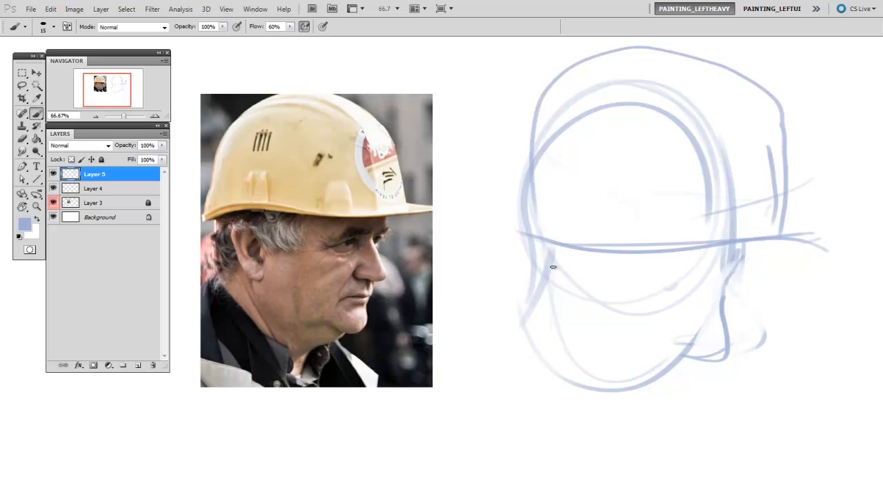
Step: Sketch the ear, the jaw and the tapering neck, erasing the overlapping construction lines around them
mouse_move(602, 278)
mouse_down()
mouse_move(580, 252)
mouse_move(616, 301)
mouse_up()
key(e)
drag(562, 272, 583, 294)
key(b)
drag(616, 329, 643, 422)
key(e)
mouse_move(634, 386)
mouse_down()
mouse_move(682, 358)
mouse_move(639, 413)
mouse_move(536, 283)
mouse_move(521, 224)
mouse_up()
key(b)
Step: Sketch the brow, eye area, pointed nose and upper lip in blue, and lighten the construction lines inside the head
drag(673, 275, 735, 265)
mouse_move(727, 270)
mouse_down()
mouse_move(735, 310)
mouse_move(734, 300)
mouse_up()
drag(728, 302, 774, 304)
drag(734, 276, 775, 304)
mouse_move(739, 263)
mouse_down()
mouse_move(779, 305)
mouse_move(753, 268)
mouse_up()
mouse_move(755, 237)
mouse_down()
mouse_move(765, 255)
mouse_move(757, 269)
mouse_up()
mouse_move(726, 303)
mouse_down()
mouse_move(731, 325)
mouse_move(717, 361)
mouse_up()
drag(698, 266, 727, 251)
key(e)
mouse_move(599, 142)
mouse_down()
mouse_move(725, 351)
mouse_move(709, 269)
mouse_up()
Step: Shift the blue sketch slightly, fade its layer to 30% opacity and add a new layer above it
key(v)
drag(716, 321, 701, 329)
key(3)
key(ctrl+shift+alt+n)
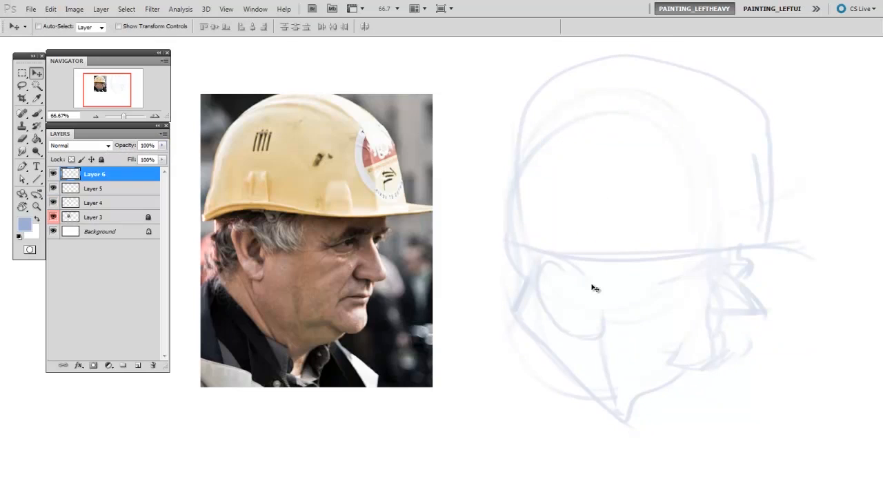
Step: Ink the eyebrows, nose and upper lip in black with a fine brush over the faded sketch
key(b)
key(d)
mouse_move(679, 280)
mouse_down()
mouse_move(716, 262)
mouse_move(701, 257)
mouse_move(725, 258)
mouse_move(736, 270)
mouse_move(741, 262)
mouse_move(715, 313)
mouse_move(745, 321)
mouse_move(765, 306)
mouse_up()
mouse_move(733, 268)
mouse_down()
mouse_move(769, 310)
mouse_move(727, 334)
mouse_move(696, 332)
mouse_up()
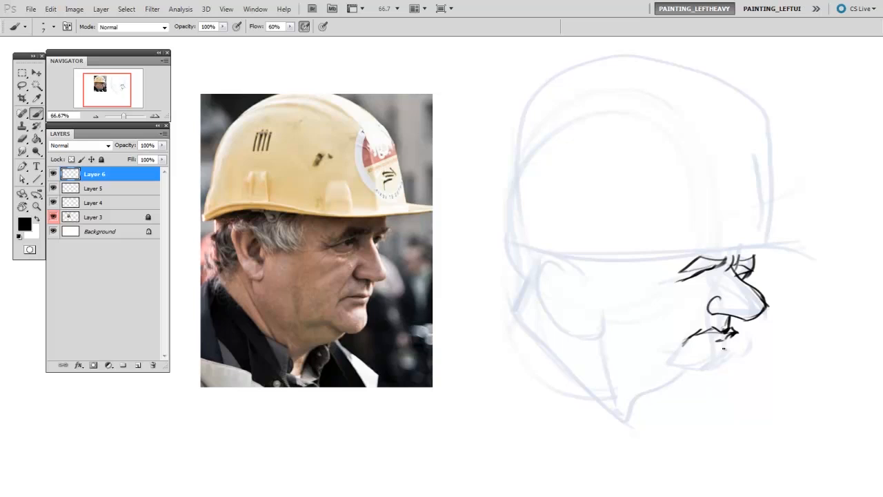
Step: Ink the lower lip, the protruding chin and the underside of the jaw down to the neck
drag(735, 335, 748, 390)
drag(668, 372, 747, 395)
drag(669, 383, 698, 394)
drag(629, 415, 690, 386)
Step: Ink the back hair, ear outline and sideburn strands, and add the eyes under the brows
mouse_move(514, 238)
mouse_down()
mouse_move(525, 308)
mouse_move(522, 283)
mouse_up()
drag(545, 288, 524, 315)
mouse_move(543, 257)
mouse_down()
mouse_move(588, 348)
mouse_move(574, 296)
mouse_up()
mouse_move(583, 291)
mouse_down()
mouse_move(615, 309)
mouse_move(628, 287)
mouse_up()
mouse_move(635, 265)
mouse_down()
mouse_move(636, 303)
mouse_move(689, 278)
mouse_move(749, 280)
mouse_up()
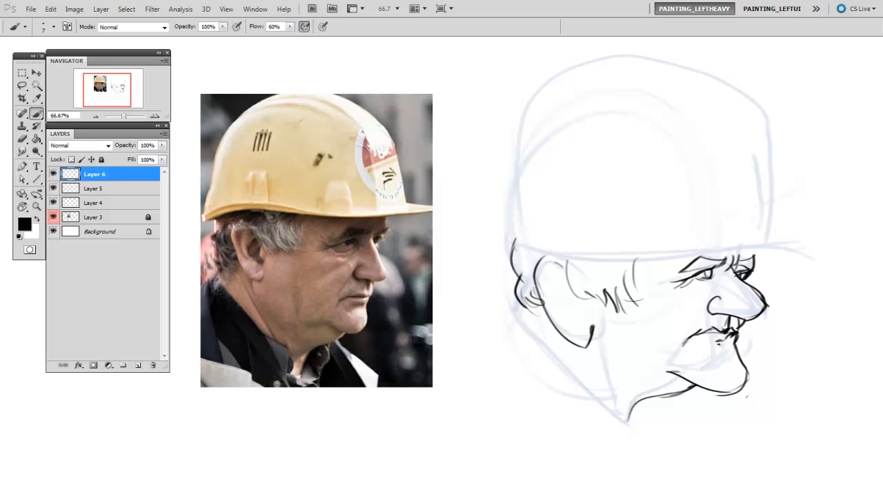
Step: On a new layer, ink the helmet's pointed brim and its dome outline in black
key(ctrl+shift+alt+n)
mouse_move(793, 232)
mouse_down()
mouse_move(494, 226)
mouse_move(805, 253)
mouse_move(826, 244)
mouse_up()
drag(826, 246, 787, 252)
key(])
mouse_move(498, 234)
mouse_down()
mouse_move(514, 170)
mouse_move(636, 62)
mouse_move(778, 234)
mouse_up()
drag(773, 198, 778, 232)
Step: Draw the helmet's details: two raised side tabs, the curved ridge over the dome and the oval front badge
drag(573, 177, 608, 219)
mouse_move(679, 194)
mouse_down()
mouse_move(676, 227)
mouse_move(702, 226)
mouse_up()
mouse_move(555, 76)
mouse_down()
mouse_move(733, 205)
mouse_move(731, 235)
mouse_up()
drag(717, 146, 715, 185)
drag(730, 130, 765, 131)
drag(715, 184, 772, 219)
Step: Darken the far brow beneath the brim with a smaller brush and merge the helmet layer into the face line layer
key([)
drag(762, 252, 751, 279)
key(ctrl+e)
key(e)
key(b)
Step: Refine the inked face, adding eye and cheek creases and reshaping the nostril and nose tip with the brush and eraser
mouse_move(664, 278)
mouse_down()
mouse_move(684, 286)
mouse_move(681, 327)
mouse_up()
key(e)
key(b)
drag(717, 297, 712, 313)
key(e)
key(b)
key(e)
key(])
key(])
key(])
key(b)
mouse_move(752, 285)
mouse_down()
mouse_move(766, 307)
mouse_move(761, 302)
mouse_up()
key(e)
key(b)
key(e)
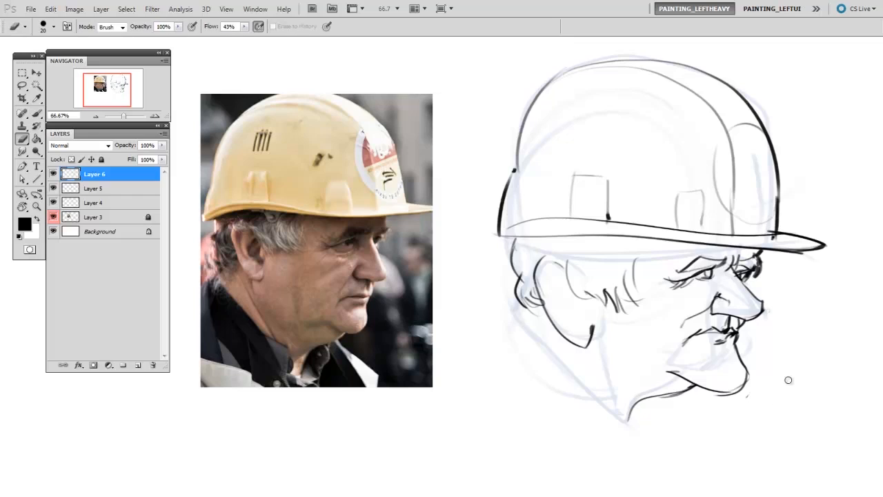
Step: Ink the sideburn edge, a cheek line, the inner ear, the back of the neck and the collar
key(b)
drag(649, 238, 643, 247)
drag(633, 313, 640, 364)
drag(585, 345, 587, 361)
mouse_move(565, 280)
mouse_down()
mouse_move(585, 322)
mouse_move(576, 296)
mouse_up()
mouse_move(513, 297)
mouse_down()
mouse_move(523, 323)
mouse_move(614, 403)
mouse_up()
mouse_move(613, 401)
mouse_down()
mouse_move(616, 429)
mouse_move(641, 429)
mouse_up()
drag(628, 416, 659, 410)
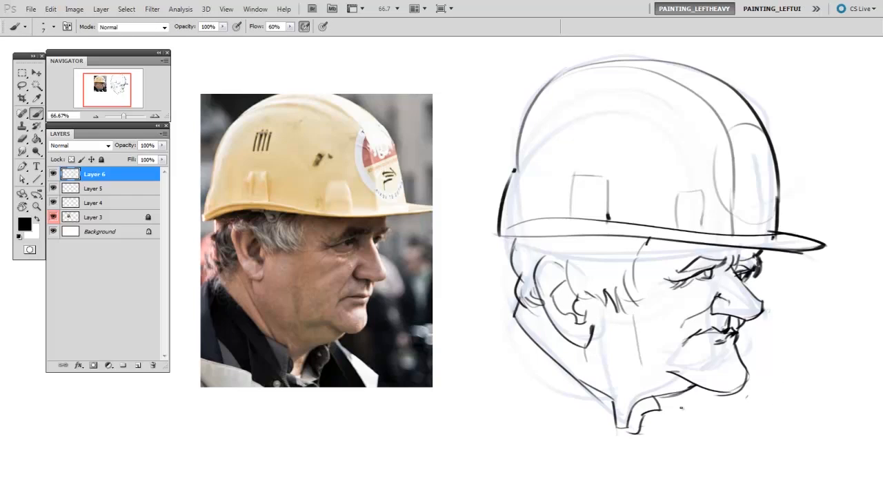
Step: Add four short vertical vent marks on the upper part of the helmet's dome
drag(585, 113, 581, 132)
drag(593, 112, 589, 132)
drag(598, 111, 595, 133)
drag(607, 114, 603, 133)
key(e)
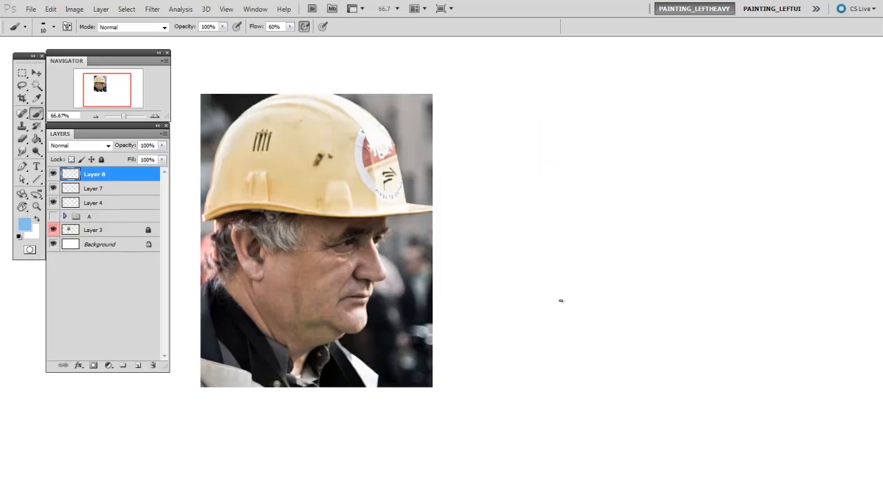
Step: Rough in a new tall profile head beside the photo with a size 20 blue brush, including the brim guideline and neck
key(bracketright)
mouse_move(550, 354)
mouse_down()
mouse_move(532, 161)
mouse_move(679, 177)
mouse_up()
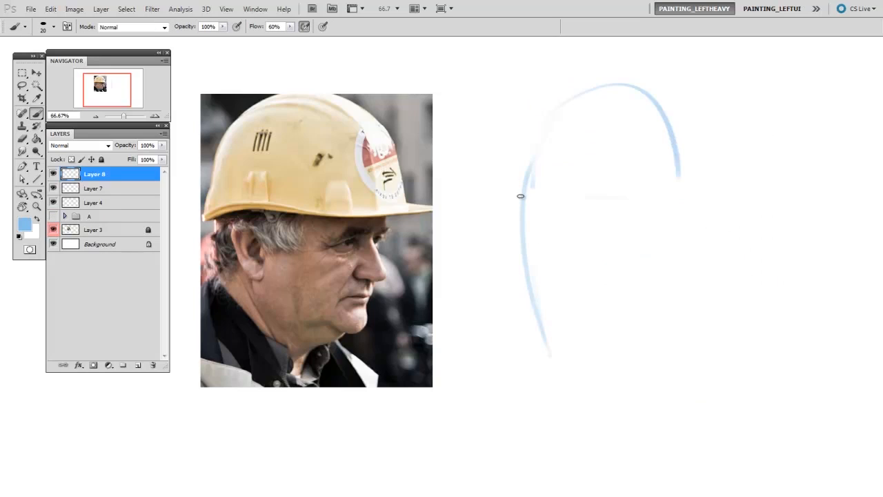
drag(523, 193, 747, 197)
drag(518, 127, 524, 196)
drag(523, 189, 606, 99)
drag(568, 337, 553, 237)
mouse_move(658, 397)
mouse_down()
mouse_move(587, 377)
mouse_move(686, 372)
mouse_up()
Step: Rough in the jawline, the chin and the front edge of the face in blue with a smaller brush
key(e)
key(b)
key(bracketleft)
drag(557, 306, 683, 352)
mouse_move(668, 356)
mouse_down()
mouse_move(713, 380)
mouse_move(724, 358)
mouse_up()
drag(740, 275, 729, 373)
Step: Sketch the rounded hard hat over the skull, with its dome ridge and a long brim projecting past the face
mouse_move(720, 205)
mouse_down()
mouse_move(718, 241)
mouse_move(554, 206)
mouse_move(531, 138)
mouse_up()
key(e)
key(b)
drag(532, 185, 687, 160)
drag(600, 92, 673, 144)
drag(698, 172, 536, 201)
drag(531, 194, 773, 162)
drag(703, 182, 759, 164)
drag(705, 172, 763, 162)
Step: Rough in the ear, brow line, eye guideline and large protruding nose on the blue profile
drag(715, 190, 712, 249)
drag(590, 238, 597, 278)
drag(718, 238, 725, 208)
drag(723, 234, 752, 317)
drag(705, 302, 752, 303)
key(bracketleft)
drag(699, 277, 763, 301)
drag(692, 233, 661, 234)
mouse_move(663, 228)
mouse_down()
mouse_move(697, 213)
mouse_move(714, 212)
mouse_move(721, 240)
mouse_move(746, 225)
mouse_up()
Step: Clean up the face construction with a larger eraser and sketch the mouth and jutting chin
key(e)
key(bracketright)
key(bracketright)
key(bracketright)
key(bracketright)
key(bracketright)
key(b)
key(e)
key(b)
mouse_move(693, 326)
mouse_down()
mouse_move(734, 315)
mouse_move(737, 303)
mouse_move(733, 363)
mouse_up()
key(b)
key(e)
key(b)
mouse_move(740, 333)
mouse_down()
mouse_move(733, 370)
mouse_move(718, 377)
mouse_up()
Step: Add the cheek crease and jaw plane line, lighten the jaw area, and rough in the neck and collar
mouse_move(703, 267)
mouse_down()
mouse_move(671, 308)
mouse_move(688, 327)
mouse_up()
drag(624, 259, 627, 344)
key(e)
drag(579, 313, 566, 326)
key(b)
drag(560, 324, 612, 386)
drag(704, 380, 619, 444)
drag(581, 340, 612, 459)
Step: Erase stray neck lines and redraw the throat, the back of the collar and the hair behind the head
key(e)
drag(655, 384, 619, 449)
key(b)
drag(683, 376, 625, 413)
drag(530, 345, 594, 413)
drag(519, 217, 538, 305)
Step: Refine the blue rough of the helmet dome, far brow and near eye, cleaning stray lines with the eraser
key(bracketleft)
mouse_move(519, 131)
mouse_down()
mouse_move(525, 189)
mouse_move(629, 85)
mouse_up()
key(e)
mouse_move(579, 93)
mouse_down()
mouse_move(615, 94)
mouse_move(700, 169)
mouse_up()
key(b)
key(e)
key(b)
drag(737, 207, 744, 231)
mouse_move(663, 238)
mouse_down()
mouse_move(678, 248)
mouse_move(691, 232)
mouse_move(722, 234)
mouse_up()
key(e)
mouse_move(722, 316)
mouse_down()
mouse_move(694, 320)
mouse_move(719, 316)
mouse_up()
key(b)
key(e)
key(b)
key(e)
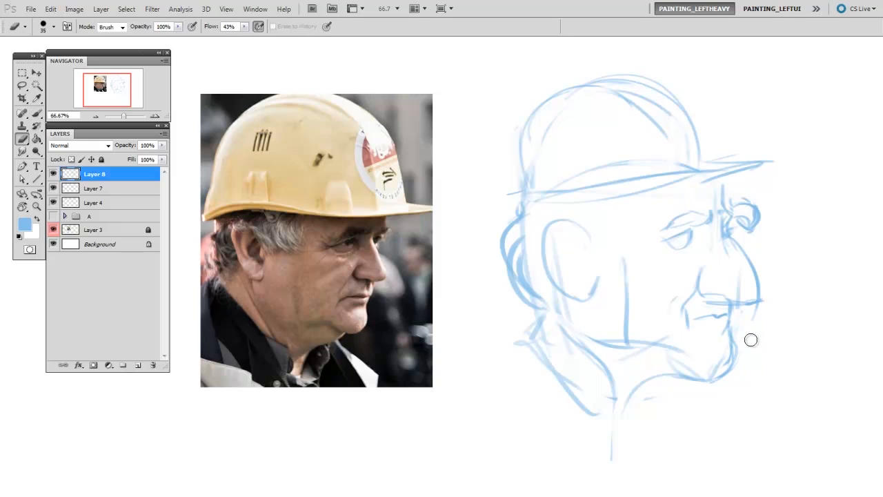
Step: Create a new layer and ink the bushy near and far eyebrows in black with a smaller brush
key(ctrl+shift+alt+n)
key(b)
key(d)
mouse_move(655, 240)
mouse_down()
mouse_move(696, 230)
mouse_move(709, 212)
mouse_move(687, 212)
mouse_move(710, 212)
mouse_up()
key([)
mouse_move(708, 213)
mouse_down()
mouse_move(688, 225)
mouse_move(723, 214)
mouse_up()
drag(718, 227, 749, 210)
drag(752, 207, 751, 227)
drag(734, 207, 752, 208)
drag(646, 222, 679, 227)
key(e)
key([)
Step: Ink the forehead edge running from beneath the brim to the far brow, cleaning the strokes with the eraser
key(b)
drag(734, 174, 739, 209)
key(e)
key(b)
key(e)
drag(734, 174, 739, 198)
key(b)
drag(703, 174, 743, 203)
key(e)
key(b)
Step: Ink the temple line, the sideburn, the front of the ear, the hair at the nape and the helmet outline
drag(640, 197, 640, 255)
mouse_move(576, 222)
mouse_down()
mouse_move(610, 269)
mouse_move(598, 263)
mouse_up()
key(e)
key(b)
drag(598, 258, 637, 260)
drag(614, 251, 631, 260)
drag(555, 274, 531, 308)
drag(524, 263, 517, 312)
mouse_move(503, 253)
mouse_down()
mouse_move(491, 275)
mouse_move(516, 203)
mouse_move(528, 197)
mouse_move(752, 156)
mouse_up()
Step: On a new layer, ink the helmet's brim, its lower edge, the front badge curve and the side bump
key(ctrl+shift+alt+n)
drag(705, 184, 757, 154)
mouse_move(510, 202)
mouse_down()
mouse_move(522, 149)
mouse_move(703, 135)
mouse_move(710, 171)
mouse_move(753, 154)
mouse_up()
mouse_move(663, 97)
mouse_down()
mouse_move(640, 132)
mouse_move(683, 168)
mouse_up()
drag(514, 189, 625, 187)
drag(550, 182, 583, 183)
Step: Add short vertical vent marks on the side of the helmet's dome and trim their lower ends with the eraser
drag(558, 121, 557, 144)
drag(563, 121, 562, 143)
drag(571, 122, 570, 143)
key(e)
drag(554, 146, 573, 144)
key(b)
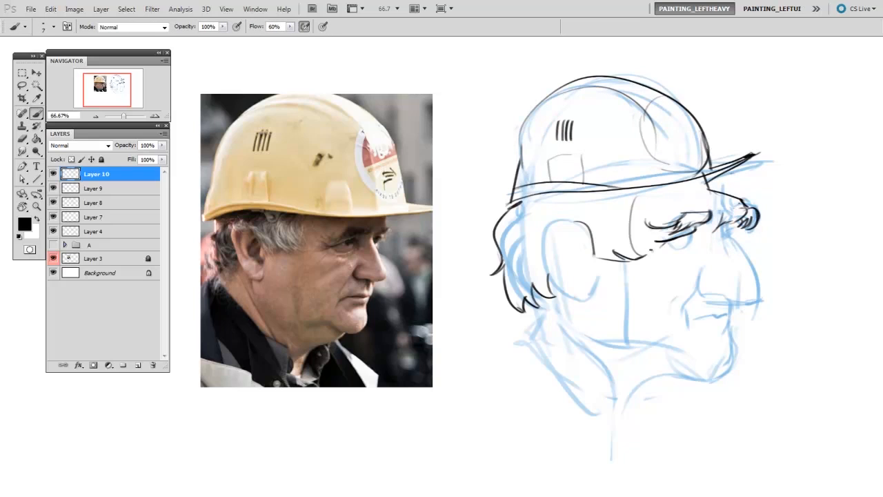
Step: Ink the near eye, the long pointed nose with its nostril, and the edge of the upper lip
mouse_move(663, 243)
mouse_down()
mouse_move(692, 236)
mouse_move(692, 264)
mouse_move(693, 234)
mouse_move(752, 274)
mouse_up()
drag(751, 268, 759, 301)
key(ctrl+z)
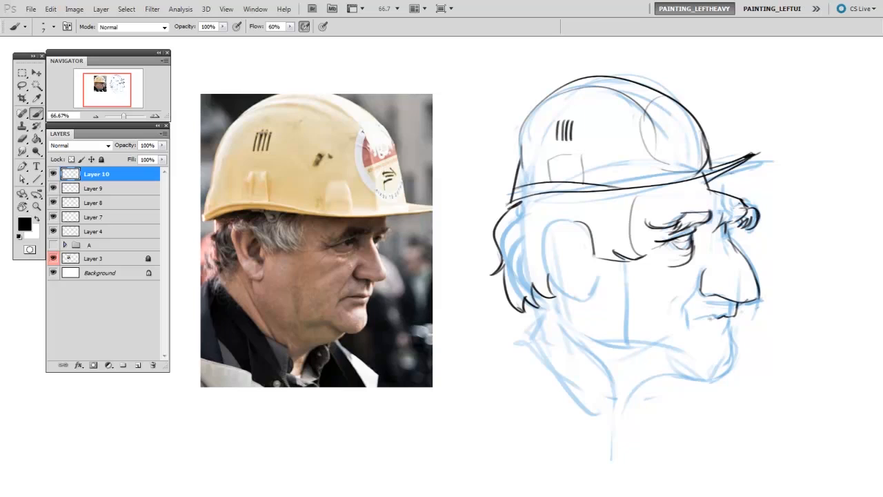
Step: Ink the mouth, the jutting chin, the underside of the jaw, and the neck and collar
drag(737, 321, 723, 381)
mouse_move(645, 358)
mouse_down()
mouse_move(726, 381)
mouse_move(623, 413)
mouse_move(646, 413)
mouse_up()
mouse_move(644, 416)
mouse_down()
mouse_move(625, 413)
mouse_move(551, 317)
mouse_up()
drag(611, 413, 623, 414)
mouse_move(551, 318)
mouse_down()
mouse_move(538, 309)
mouse_move(569, 419)
mouse_up()
drag(536, 309, 506, 358)
drag(679, 412, 663, 388)
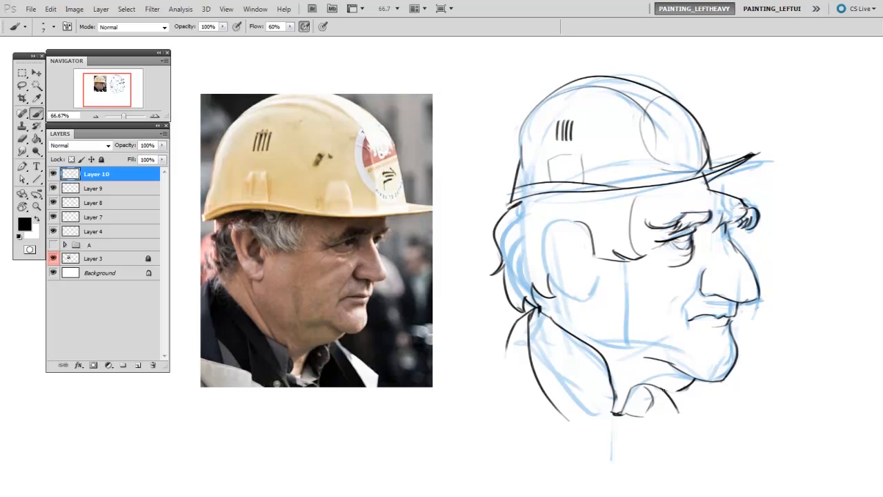
Step: Ink the far eye, the hair over the ear and the ear with its inner folds, merging the helmet layer into Layer 9
mouse_move(728, 225)
mouse_down()
mouse_move(738, 253)
mouse_move(733, 220)
mouse_up()
mouse_move(550, 278)
mouse_down()
mouse_move(539, 226)
mouse_move(555, 222)
mouse_up()
drag(556, 229, 583, 225)
key(e)
key(ctrl+e)
key(b)
drag(590, 277, 580, 298)
drag(547, 271, 581, 301)
mouse_move(579, 252)
mouse_down()
mouse_move(584, 275)
mouse_move(573, 278)
mouse_up()
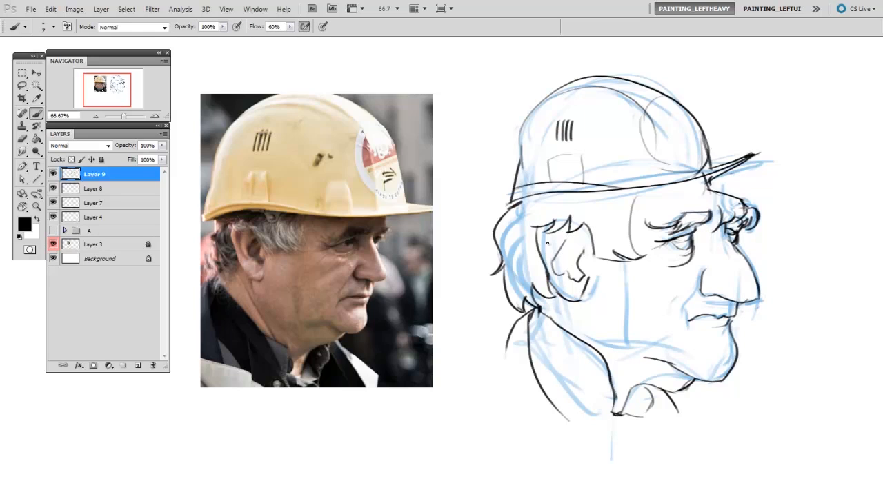
drag(561, 230, 544, 263)
Step: Ink the jaw curve below the cheek, darken the nostril wing and add the crease running down beside the mouth
drag(646, 358, 627, 333)
key(e)
key(b)
drag(705, 270, 678, 310)
key(e)
key(b)
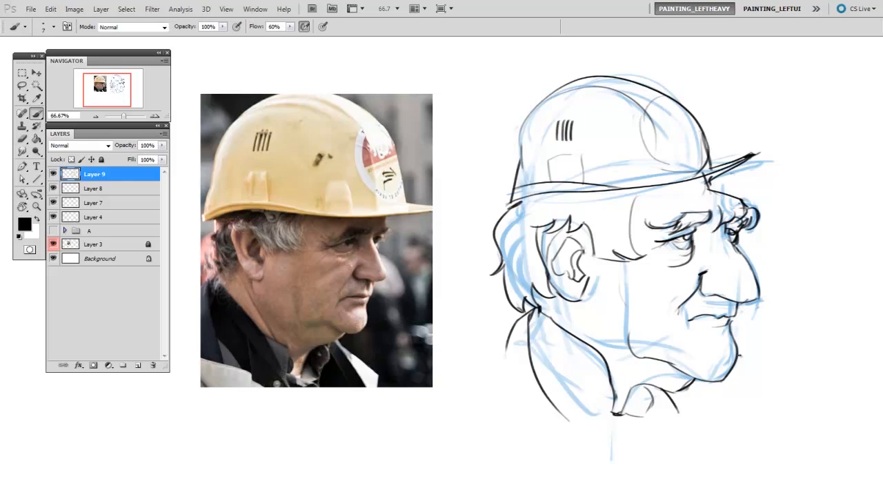
Step: Draw the small strap fitting beneath the helmet's edge and extend the collar and shoulder lines
drag(583, 206, 627, 187)
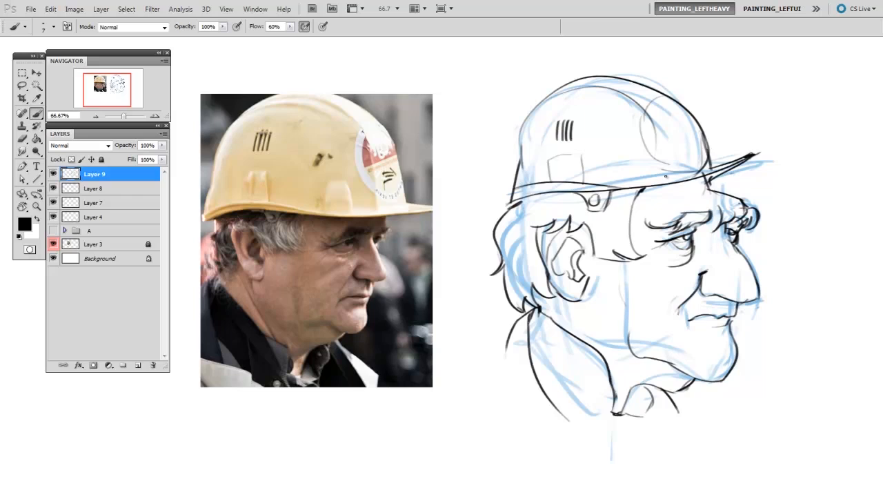
drag(674, 403, 707, 416)
drag(517, 336, 483, 363)
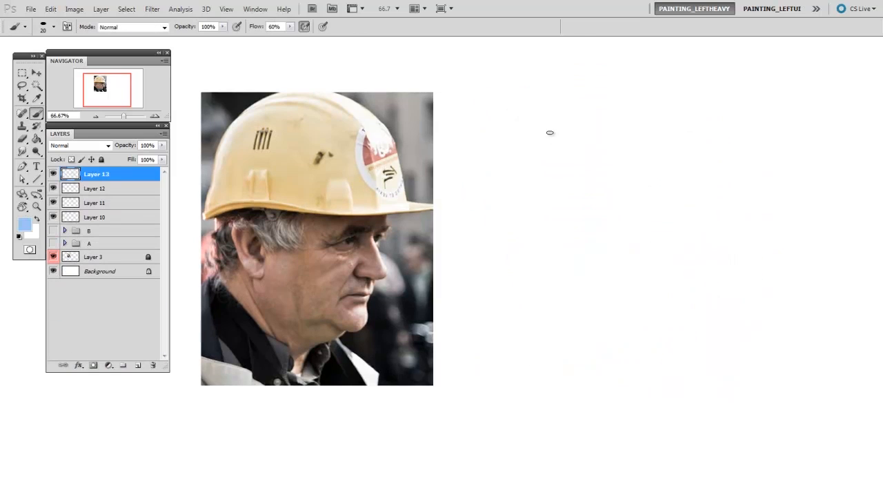
Step: Rough in light blue the large helmet dome, flat brim, tapering face and shoulder line beside the reference photo
mouse_move(550, 131)
mouse_down()
mouse_move(510, 142)
mouse_move(542, 262)
mouse_move(615, 355)
mouse_move(680, 383)
mouse_up()
key(b)
drag(556, 223, 817, 235)
drag(740, 223, 821, 236)
key(e)
drag(727, 266, 673, 365)
key(b)
drag(724, 243, 648, 350)
drag(487, 319, 546, 396)
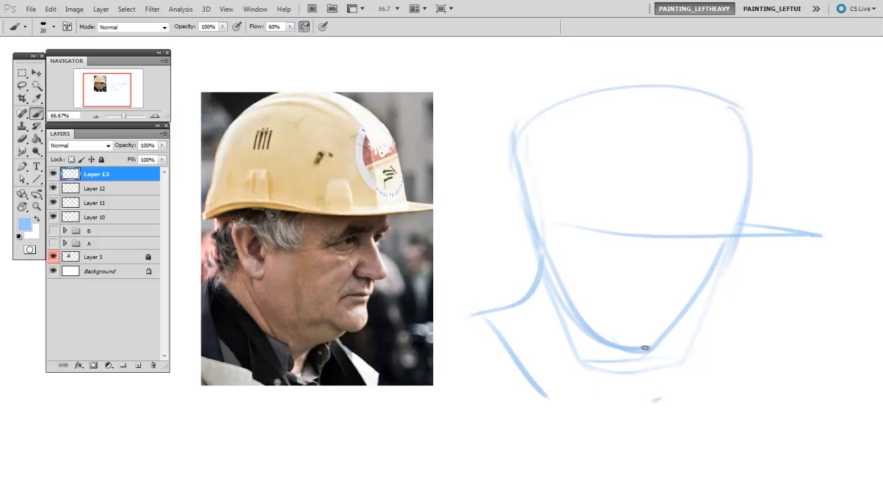
Step: Rework the rough neck, collar and shoulder lines, erasing the old back strokes and extending the shoulder diagonal
drag(644, 350, 596, 372)
drag(502, 318, 633, 410)
drag(611, 358, 612, 393)
key(e)
drag(482, 309, 524, 373)
key(b)
drag(515, 302, 502, 317)
Step: Rough in the brow, near eye and nose with a smaller blue brush, cleaning up the front of the face
mouse_move(714, 274)
mouse_down()
mouse_move(711, 305)
mouse_move(683, 303)
mouse_move(712, 267)
mouse_up()
key(e)
key(b)
key([)
mouse_move(649, 260)
mouse_down()
mouse_move(674, 248)
mouse_move(655, 273)
mouse_move(674, 278)
mouse_up()
key([)
key(e)
mouse_move(676, 250)
mouse_down()
mouse_move(660, 257)
mouse_move(683, 248)
mouse_move(719, 263)
mouse_up()
key(b)
key(e)
key(b)
drag(678, 296, 716, 301)
drag(731, 246, 716, 269)
Step: Rough in the mouth, chin and jaw, and sketch the collar below the chin
key(e)
drag(666, 321, 704, 316)
key(b)
mouse_move(694, 307)
mouse_down()
mouse_move(673, 361)
mouse_move(686, 331)
mouse_move(662, 354)
mouse_move(577, 323)
mouse_up()
key(e)
key(b)
key(e)
key(b)
mouse_move(643, 372)
mouse_down()
mouse_move(633, 386)
mouse_move(691, 383)
mouse_move(654, 394)
mouse_move(656, 402)
mouse_up()
key(e)
key(b)
key(e)
key(b)
Step: Sketch the lids and brow of the near eye and the projecting far brow with a finer blue brush
key([)
key([)
mouse_move(660, 239)
mouse_down()
mouse_move(693, 238)
mouse_move(682, 248)
mouse_up()
drag(661, 240, 648, 256)
drag(743, 250, 738, 245)
mouse_move(742, 240)
mouse_down()
mouse_move(748, 249)
mouse_move(719, 267)
mouse_up()
key(e)
key(b)
key(])
Step: Sketch the ear, the hair around it and the temple, the eye bag, and the curved band above the brim
drag(542, 274, 580, 248)
mouse_move(538, 241)
mouse_down()
mouse_move(579, 248)
mouse_move(592, 284)
mouse_move(562, 263)
mouse_move(558, 249)
mouse_move(580, 265)
mouse_move(560, 241)
mouse_move(550, 275)
mouse_move(572, 270)
mouse_up()
key(e)
key(b)
drag(540, 243, 552, 274)
mouse_move(530, 229)
mouse_down()
mouse_move(504, 250)
mouse_move(533, 277)
mouse_up()
drag(683, 250, 689, 260)
mouse_move(715, 247)
mouse_down()
mouse_move(720, 264)
mouse_move(733, 268)
mouse_move(676, 290)
mouse_move(670, 312)
mouse_up()
key(e)
key(b)
mouse_move(614, 235)
mouse_down()
mouse_move(572, 245)
mouse_move(610, 268)
mouse_up()
drag(526, 229, 692, 236)
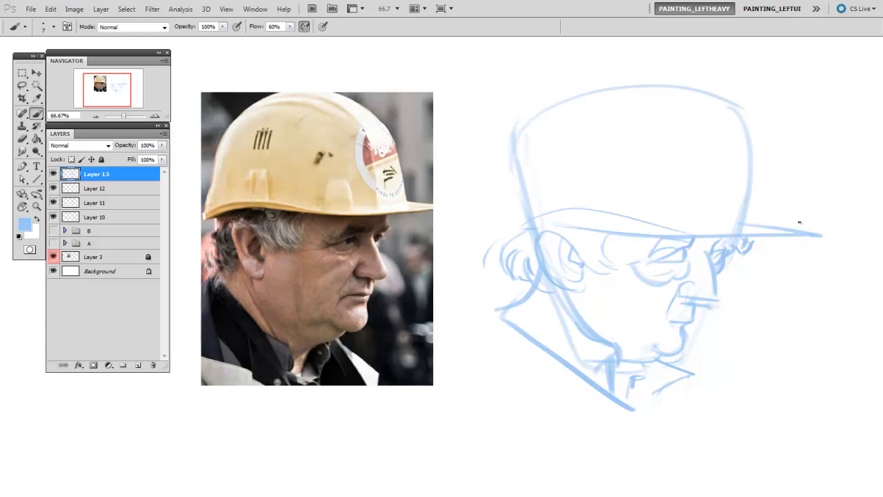
Step: Reshape the blue helmet dome to a rounder form and mark its centre seam and the front sticker
drag(763, 219, 749, 142)
key(e)
drag(747, 131, 746, 170)
drag(738, 114, 519, 133)
key(b)
key(bracketright)
key(bracketright)
drag(606, 95, 620, 210)
drag(519, 172, 616, 95)
drag(521, 152, 517, 233)
mouse_move(586, 96)
mouse_down()
mouse_move(711, 102)
mouse_move(744, 140)
mouse_up()
drag(683, 135, 752, 134)
drag(678, 141, 685, 170)
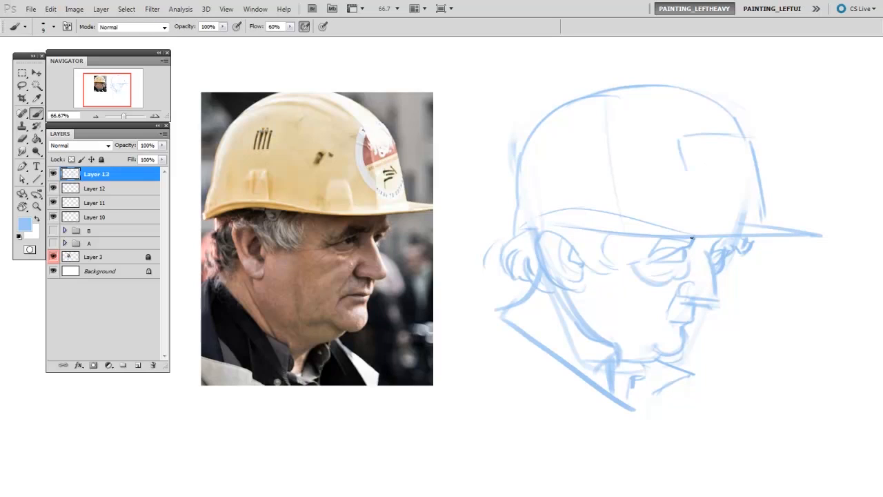
Step: Add a new layer, switch to black, and ink the hair at the back of the head and the helmet's lower rim
key(ctrl+shift+alt+n)
key(d)
mouse_move(516, 240)
mouse_down()
mouse_move(519, 284)
mouse_move(531, 282)
mouse_up()
mouse_move(519, 234)
mouse_down()
mouse_move(499, 249)
mouse_move(523, 223)
mouse_move(647, 227)
mouse_up()
key(ctrl+z)
key(bracketright)
key(bracketright)
drag(519, 222, 820, 235)
Step: Ink the helmet's side details: the front ribs, the rear rim edge, the square clip and the short vent slots
drag(679, 204, 674, 232)
drag(690, 203, 695, 231)
mouse_move(512, 206)
mouse_down()
mouse_move(711, 233)
mouse_move(519, 227)
mouse_up()
mouse_move(578, 181)
mouse_down()
mouse_move(578, 206)
mouse_move(599, 178)
mouse_move(603, 207)
mouse_up()
drag(582, 134, 581, 148)
drag(588, 135, 595, 149)
drag(603, 134, 602, 148)
Step: Ink the helmet's dome outline, the top edge of the visor and the round front sticker
mouse_move(519, 155)
mouse_down()
mouse_move(595, 92)
mouse_move(513, 208)
mouse_up()
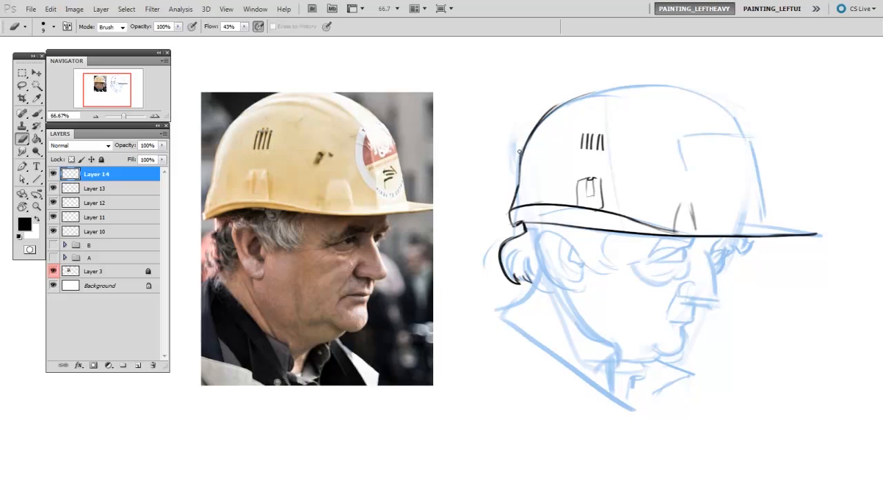
mouse_move(724, 106)
mouse_down()
mouse_move(745, 136)
mouse_move(761, 224)
mouse_move(819, 235)
mouse_up()
drag(698, 228, 714, 225)
mouse_move(686, 131)
mouse_down()
mouse_move(713, 226)
mouse_move(761, 225)
mouse_up()
mouse_move(556, 112)
mouse_down()
mouse_move(690, 88)
mouse_move(733, 109)
mouse_up()
mouse_move(731, 116)
mouse_down()
mouse_move(697, 123)
mouse_move(710, 196)
mouse_move(761, 206)
mouse_up()
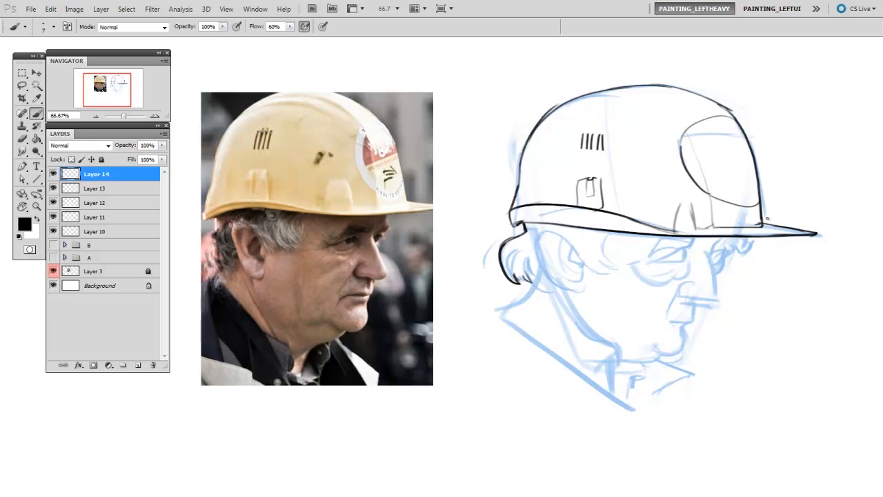
Step: Ink the far eyebrow, the nose profile, the mouth, the chin and the front of the neck
mouse_move(746, 236)
mouse_down()
mouse_move(742, 249)
mouse_move(751, 251)
mouse_up()
mouse_move(739, 252)
mouse_down()
mouse_move(761, 257)
mouse_move(711, 257)
mouse_up()
mouse_move(711, 257)
mouse_down()
mouse_move(715, 298)
mouse_move(680, 283)
mouse_move(666, 313)
mouse_move(698, 315)
mouse_up()
mouse_move(692, 300)
mouse_down()
mouse_move(686, 331)
mouse_move(632, 370)
mouse_move(625, 396)
mouse_move(609, 341)
mouse_up()
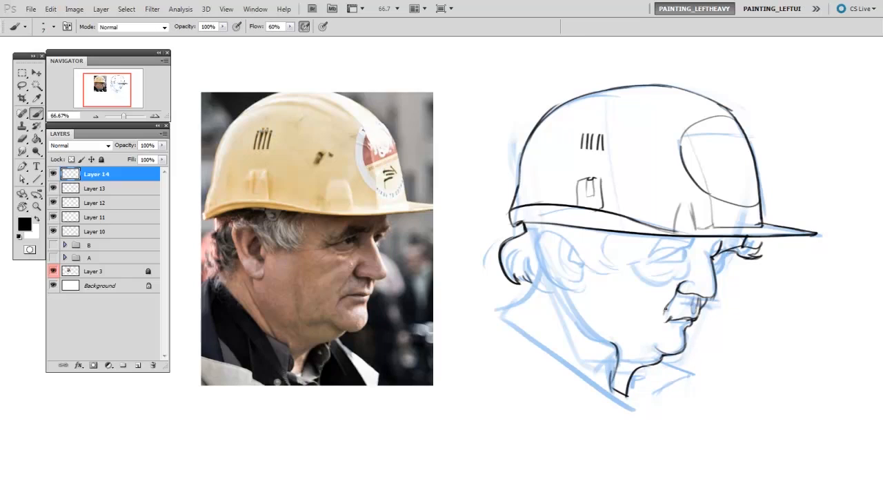
Step: Ink the shirt collar, the line running down the neck and the jacket collar behind it
drag(662, 358, 692, 372)
drag(691, 373, 665, 387)
mouse_move(542, 286)
mouse_down()
mouse_move(587, 338)
mouse_move(615, 346)
mouse_move(611, 399)
mouse_up()
mouse_move(522, 297)
mouse_down()
mouse_move(532, 345)
mouse_move(498, 308)
mouse_up()
Step: Ink the hair tufts at the temple and the ear with its inner folds
mouse_move(539, 240)
mouse_down()
mouse_move(570, 245)
mouse_move(609, 271)
mouse_move(624, 234)
mouse_up()
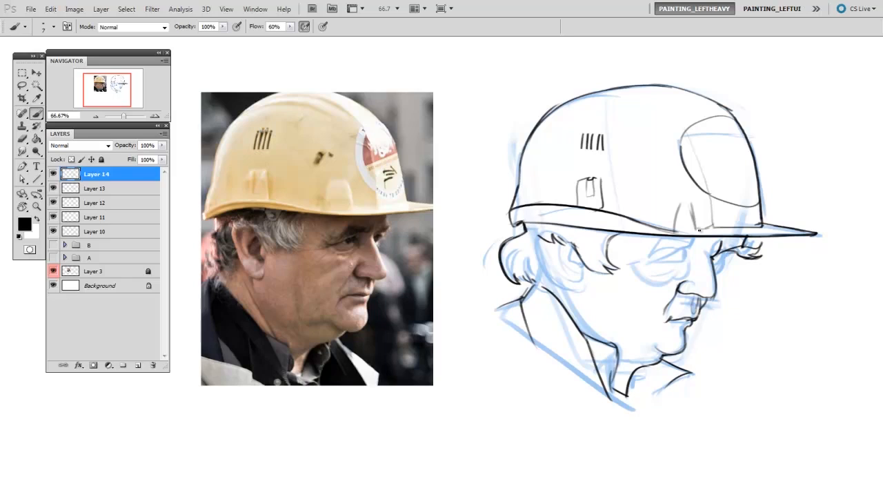
mouse_move(537, 250)
mouse_down()
mouse_move(573, 298)
mouse_move(585, 274)
mouse_move(574, 254)
mouse_move(562, 275)
mouse_move(584, 281)
mouse_move(545, 256)
mouse_up()
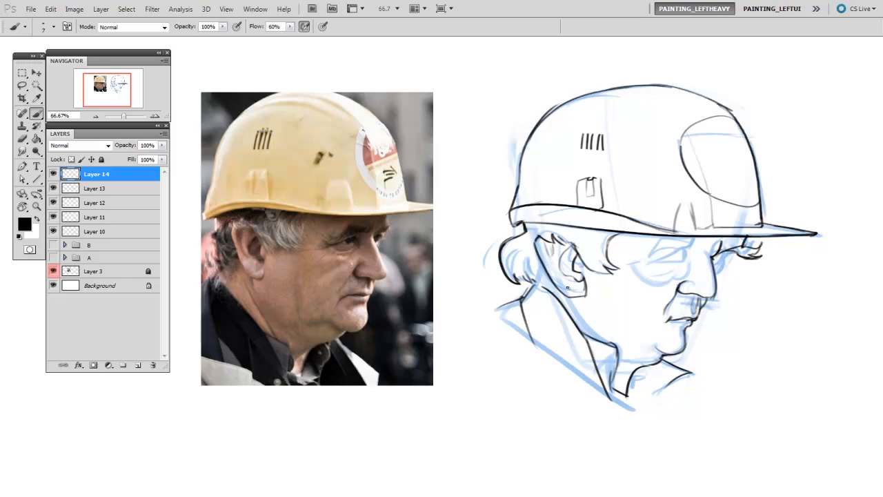
Step: Ink the near eyebrow and eyelids and the far eye, cleaning up stray strokes with the eraser
mouse_move(659, 259)
mouse_down()
mouse_move(679, 262)
mouse_move(685, 253)
mouse_move(678, 250)
mouse_move(704, 239)
mouse_move(681, 238)
mouse_move(709, 240)
mouse_up()
key(e)
click(686, 256)
key(b)
key(e)
key(b)
mouse_move(712, 256)
mouse_down()
mouse_move(721, 243)
mouse_move(717, 251)
mouse_move(731, 253)
mouse_move(724, 262)
mouse_up()
key(e)
key(b)
key(e)
key(b)
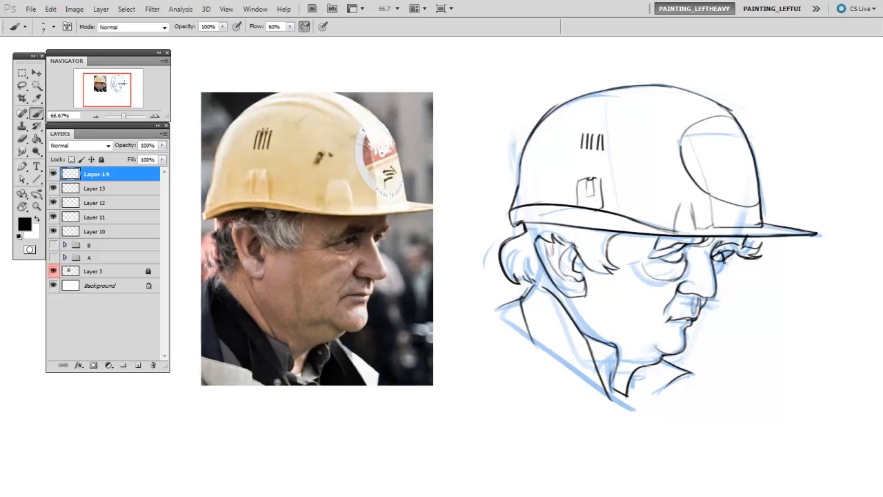
Step: Add the near eye's outer crease and the bag beneath it, and touch up the far eyebrow
mouse_move(668, 258)
mouse_down()
mouse_move(683, 257)
mouse_move(651, 258)
mouse_up()
drag(745, 246, 751, 241)
drag(638, 275, 678, 278)
key(e)
key(b)
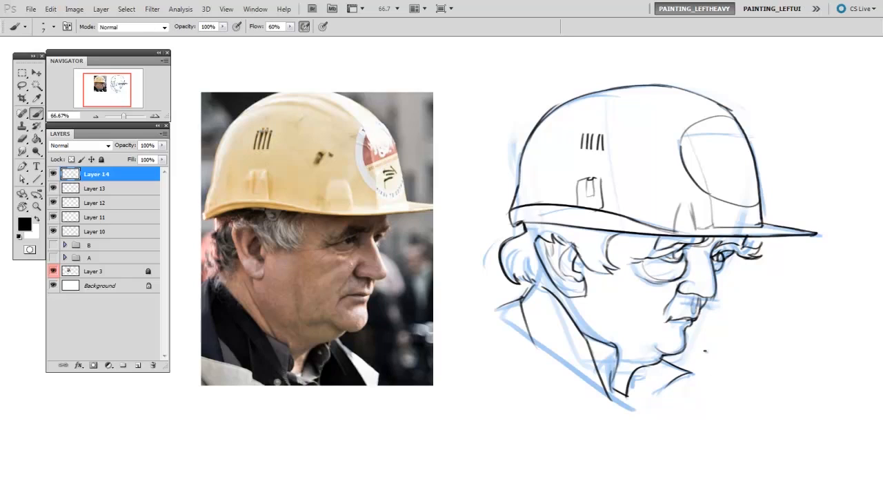
Step: Tidy the jaw line below the ear and add hair strands at the temple, nape and under the helmet rim
key(e)
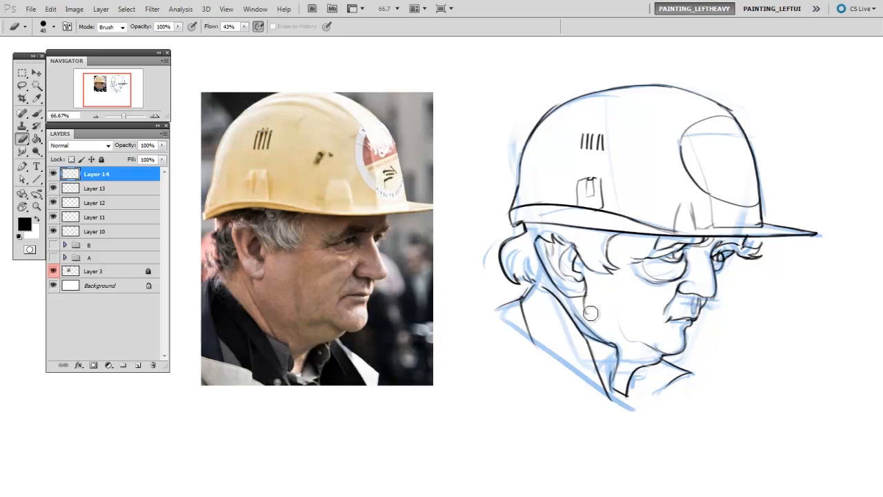
key(b)
drag(591, 246, 604, 269)
drag(525, 263, 528, 278)
mouse_move(516, 253)
mouse_down()
mouse_move(518, 281)
mouse_move(541, 283)
mouse_up()
key(e)
key(b)
drag(526, 222, 544, 245)
key(e)
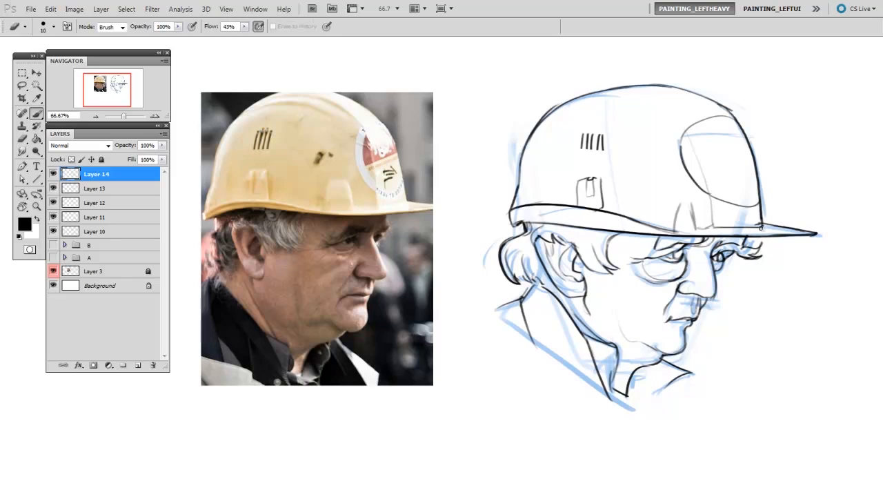